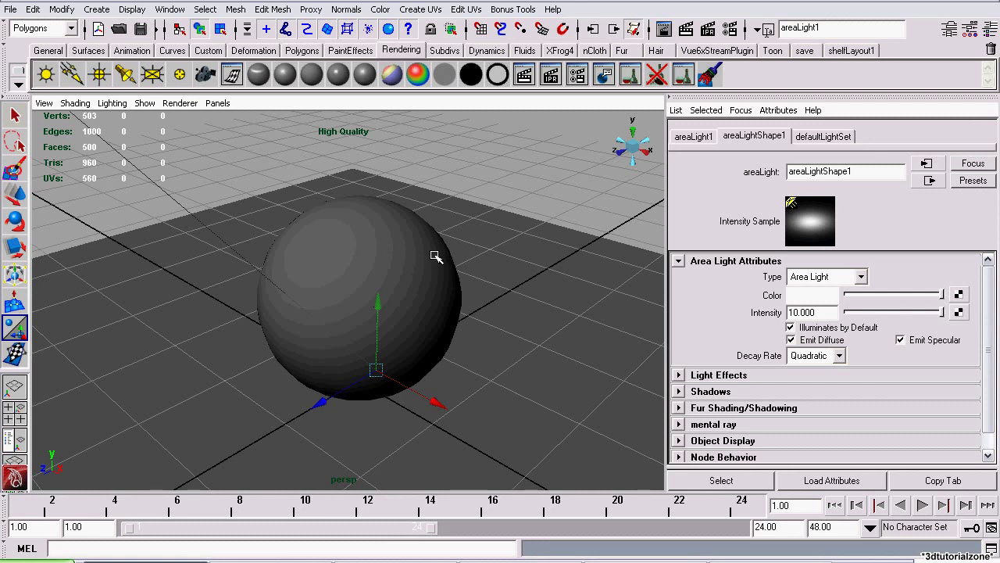
# Set the Maya Software Color/Compositing gamma correction to 2.2 in Render Settings.
pyautogui.click(489, 171)
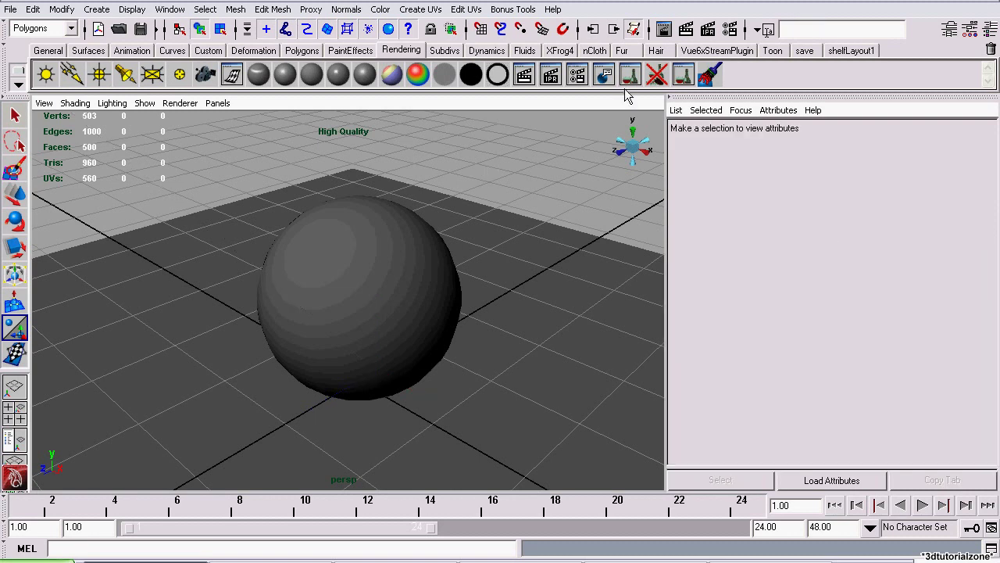
pyautogui.click(730, 28)
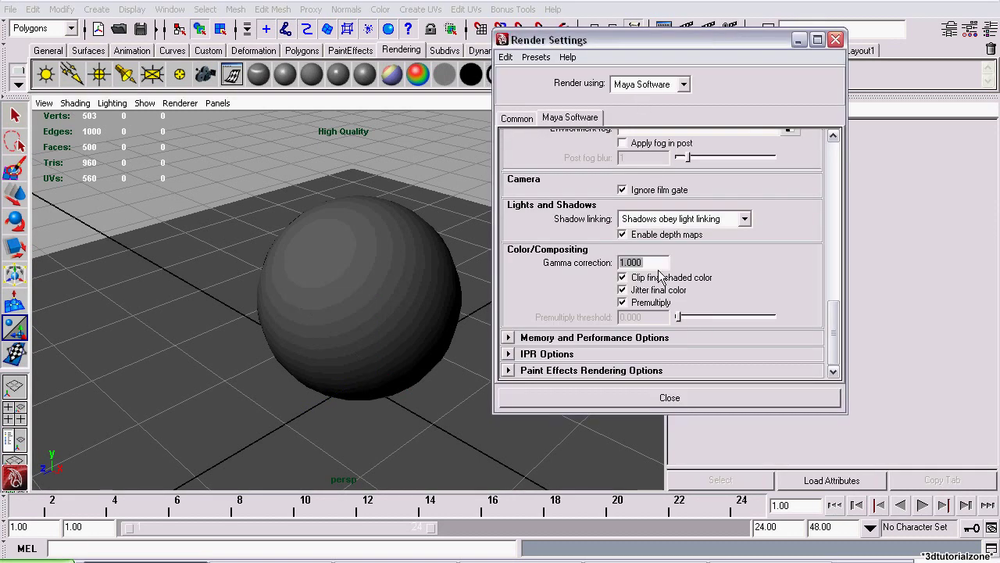
pyautogui.scroll(10, 653, 264)
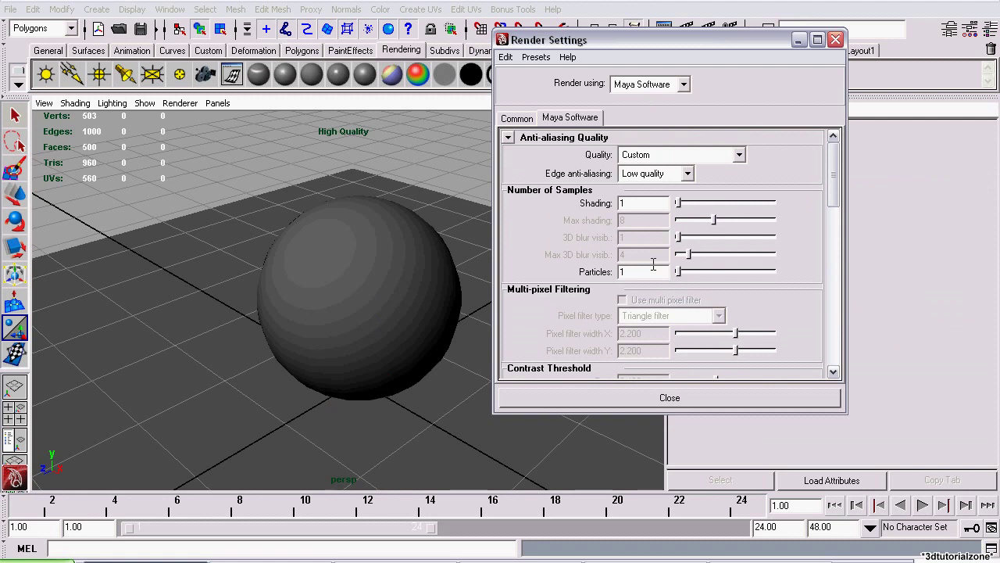
pyautogui.scroll(-10, 653, 265)
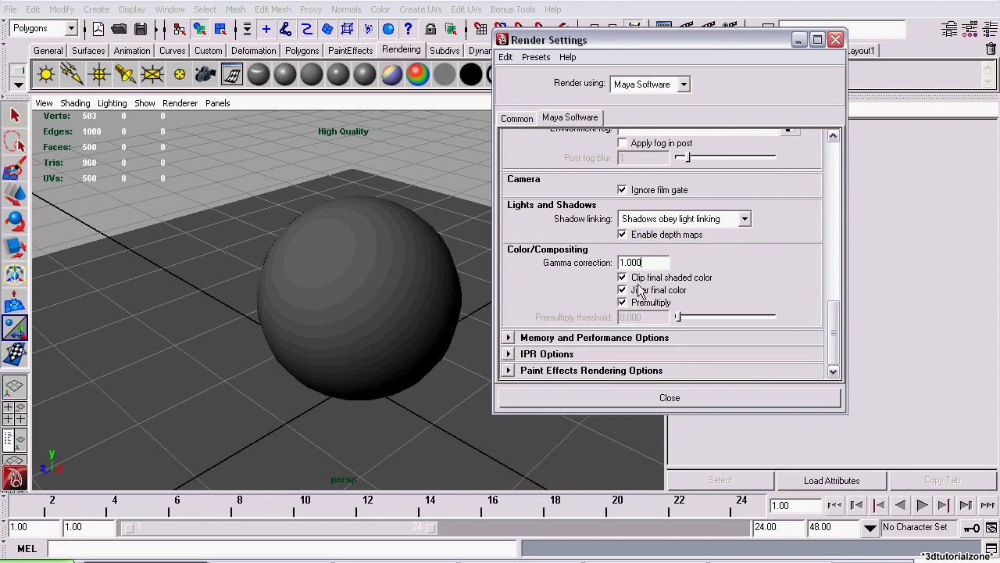
pyautogui.moveTo(643, 262); pyautogui.dragTo(583, 263)
pyautogui.write('2.2')
pyautogui.press('Return')
pyautogui.click(654, 399)
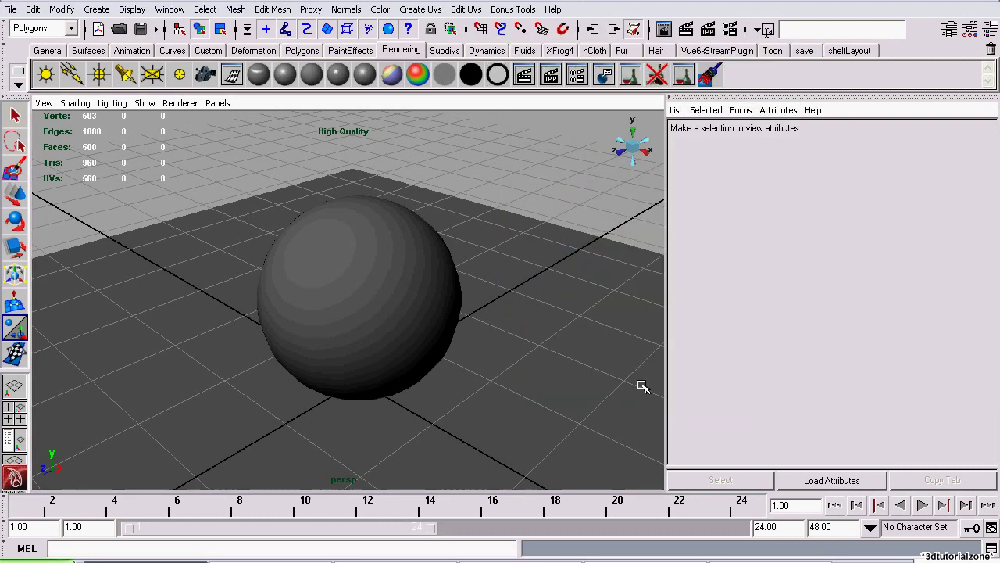
# Render the current frame of the sphere in Render View.
pyautogui.click(687, 29)
pyautogui.click(510, 260)
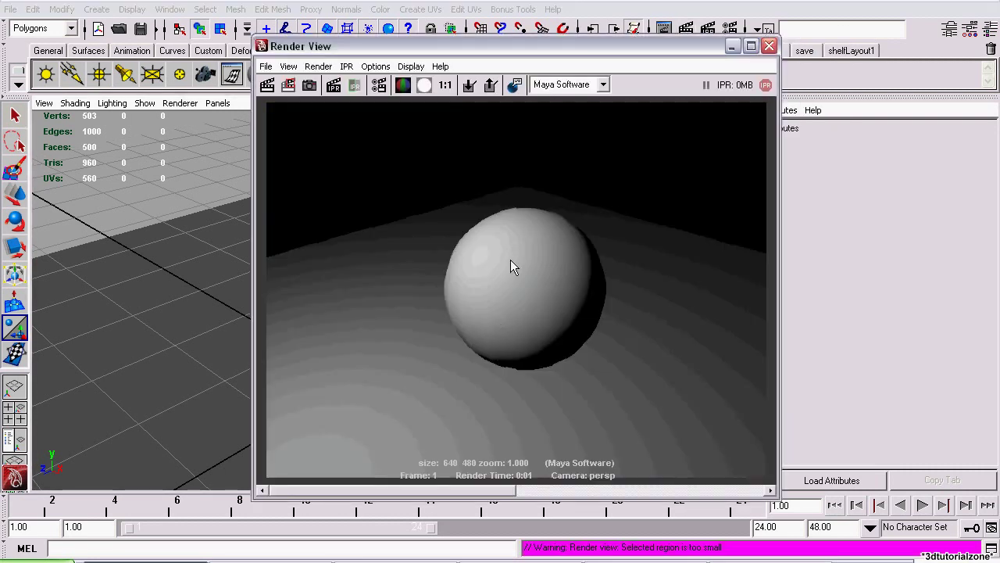
pyautogui.scroll(5, 510, 259)
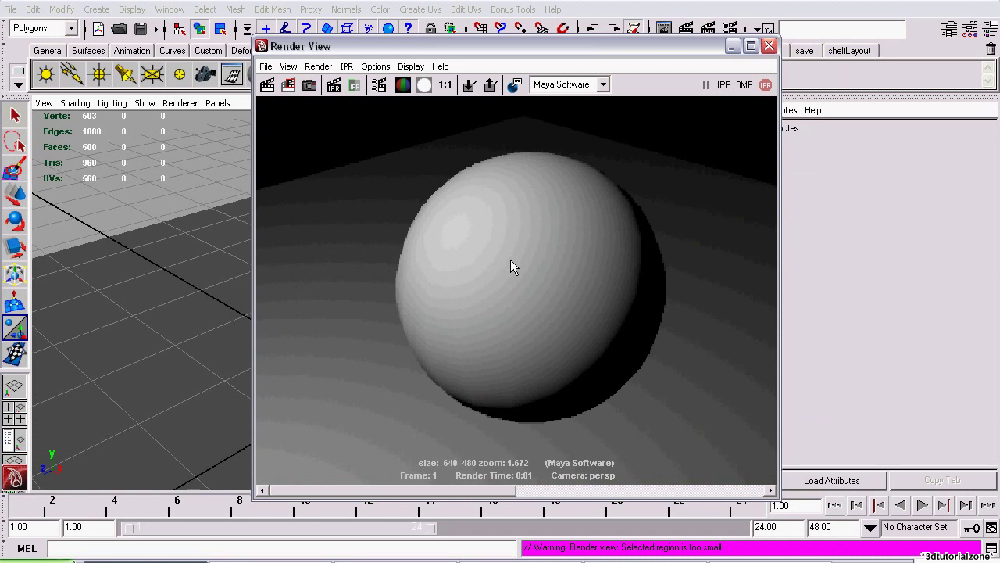
# Switch the Render Settings renderer from Maya Software to mental ray.
pyautogui.click(769, 45)
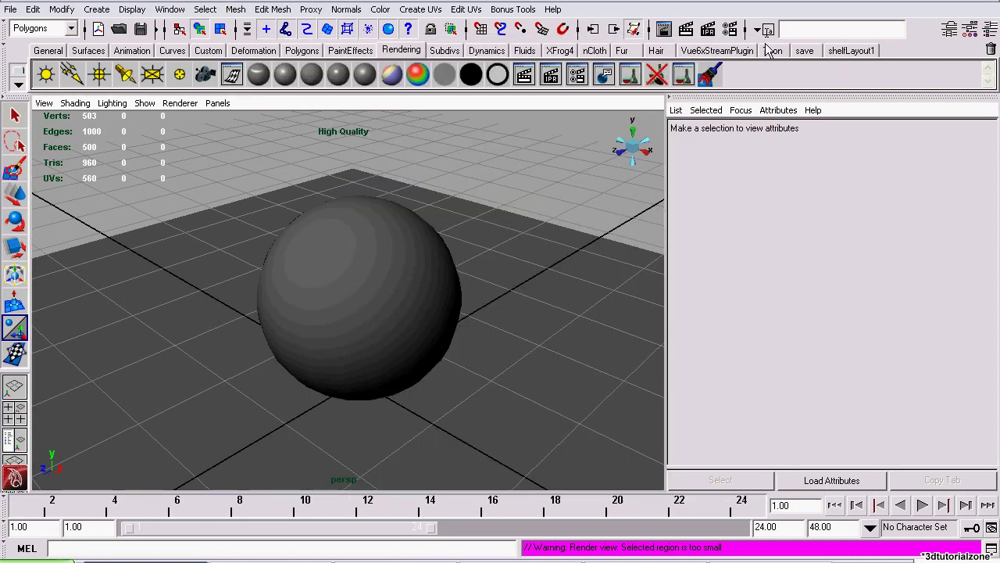
pyautogui.click(730, 29)
pyautogui.click(677, 84)
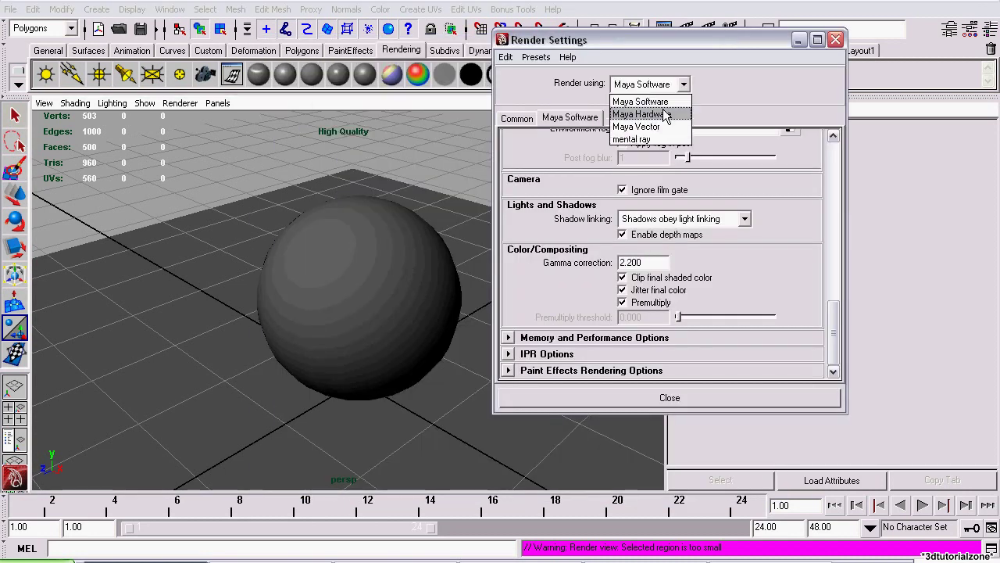
pyautogui.click(648, 139)
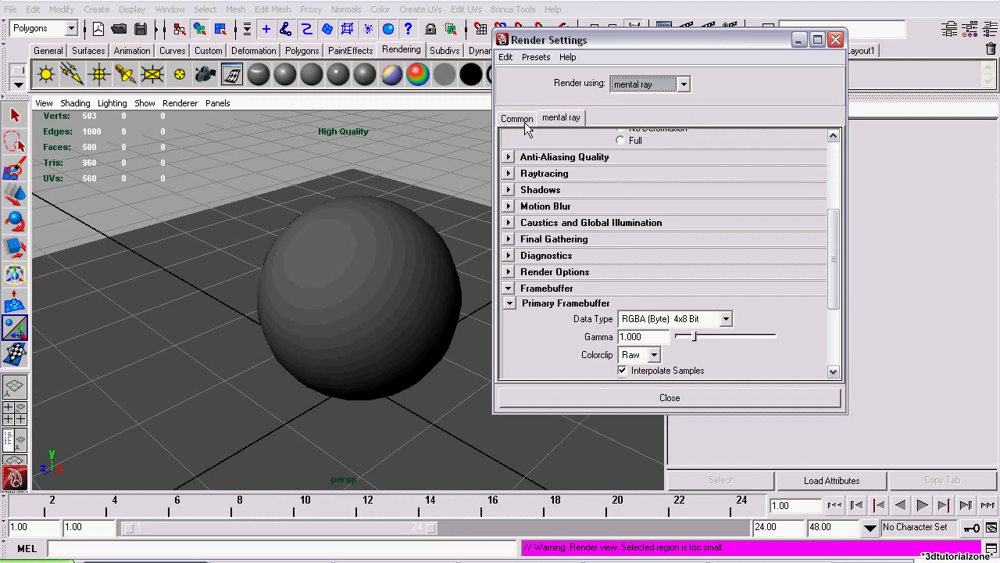
# Set the mental ray Primary Framebuffer Gamma to 0.455.
pyautogui.scroll(-5, 823, 291)
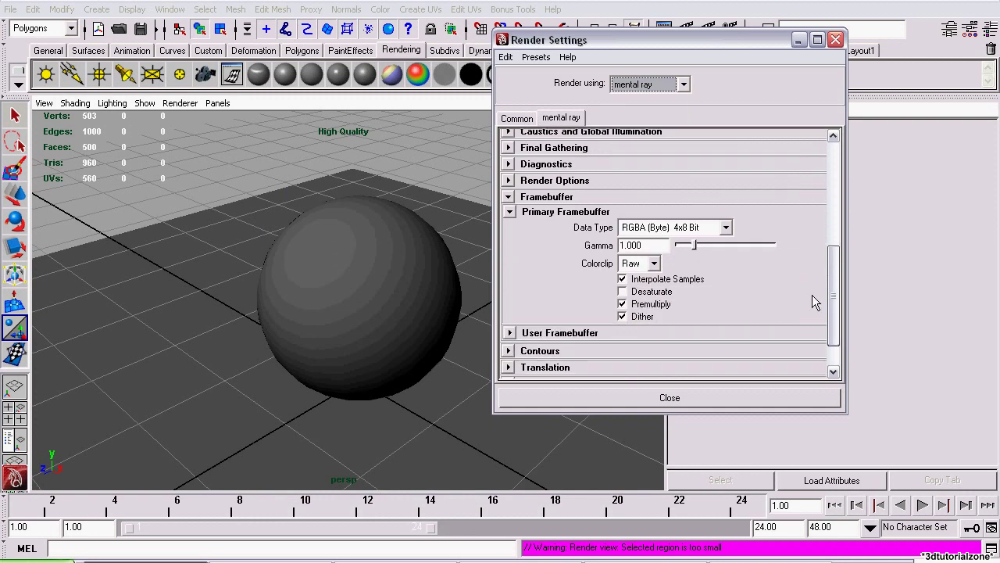
pyautogui.scroll(5, 617, 188)
pyautogui.scroll(-5, 617, 187)
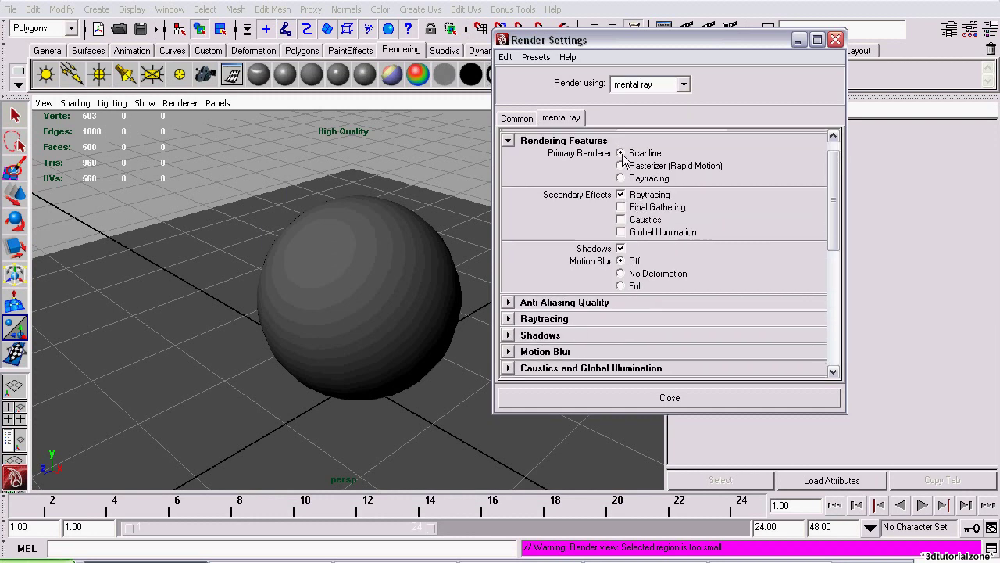
pyautogui.scroll(-2, 553, 286)
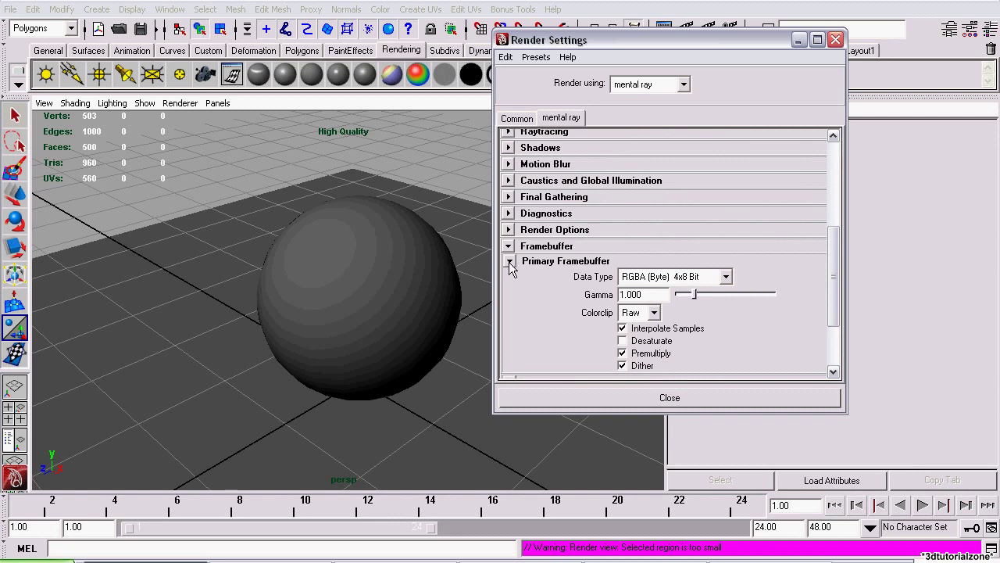
pyautogui.scroll(-3, 516, 257)
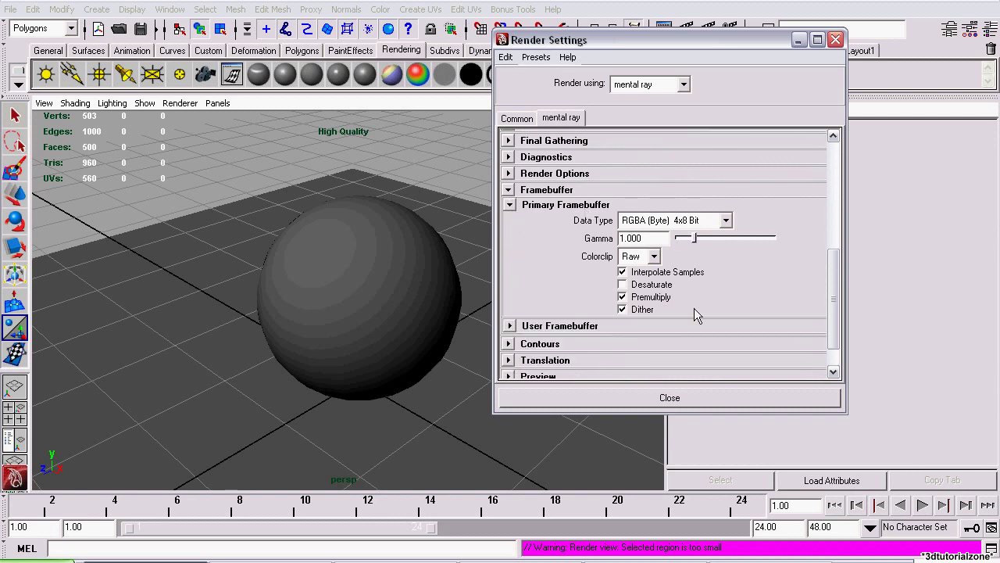
pyautogui.click(651, 236)
pyautogui.moveTo(651, 236); pyautogui.dragTo(602, 231)
pyautogui.press('BackSpace')
pyautogui.write('0.455')
pyautogui.press('Return')
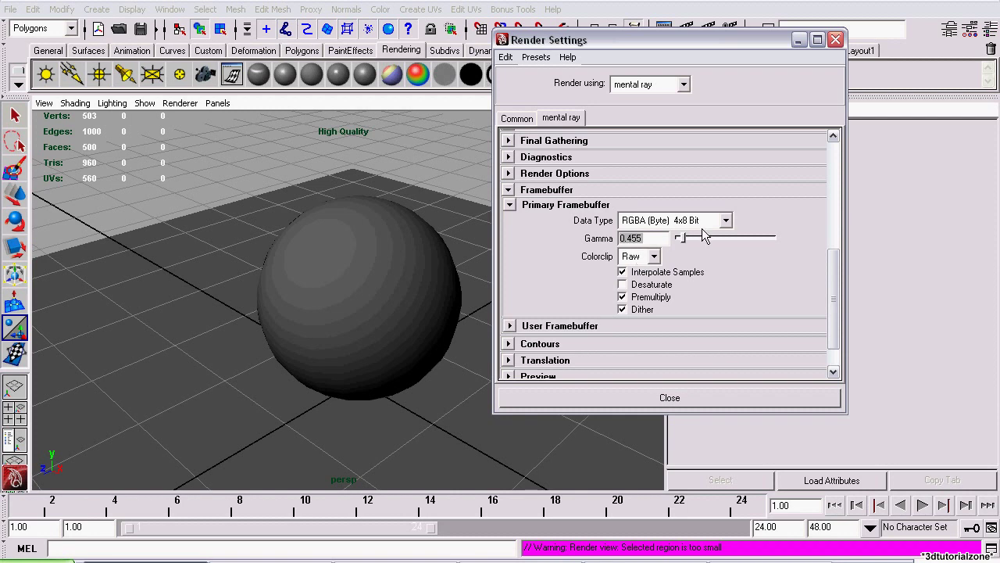
# Render the scene with mental ray at framebuffer gamma 0.455.
pyautogui.moveTo(591, 47); pyautogui.dragTo(575, 73)
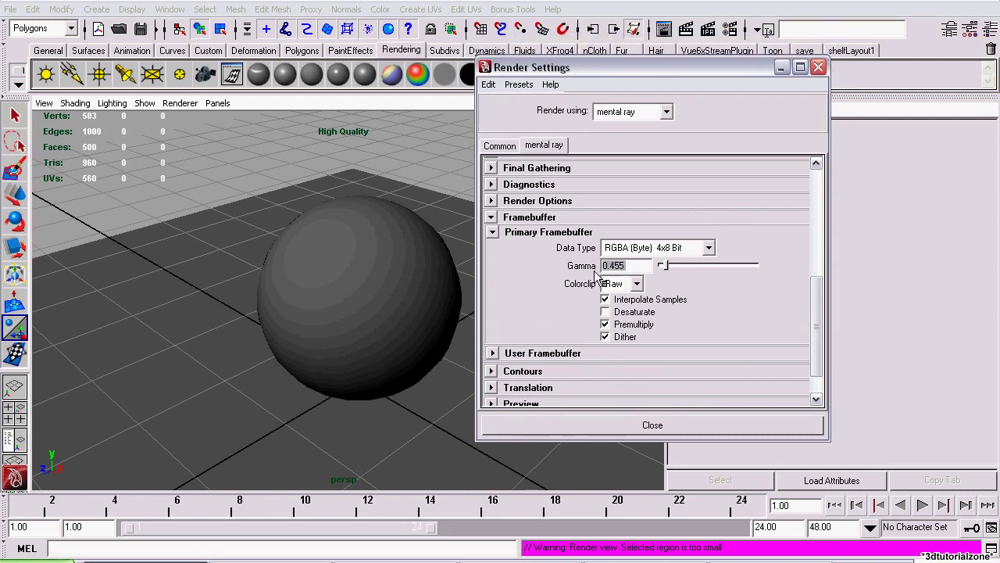
pyautogui.click(626, 269)
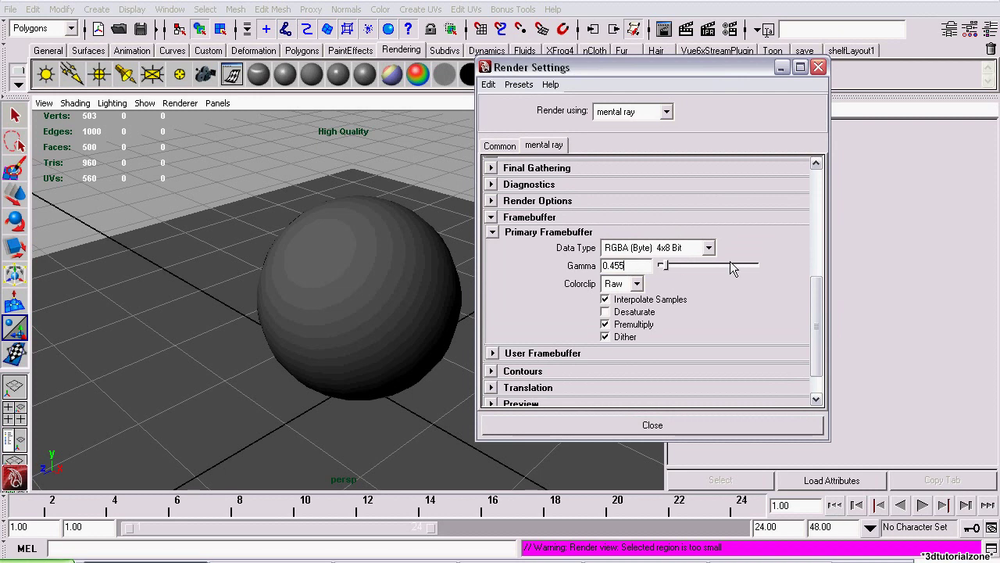
pyautogui.click(684, 30)
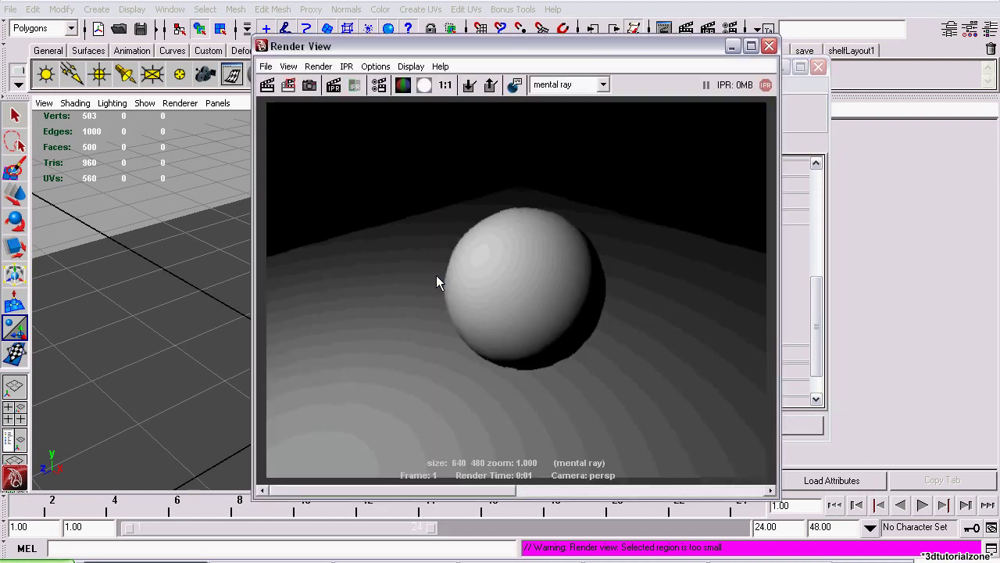
# Inspect the rendered sphere up close, then close Render View.
pyautogui.keyDown('alt'); pyautogui.moveTo(436, 275); pyautogui.dragTo(448, 284, button='right'); pyautogui.keyUp('alt')
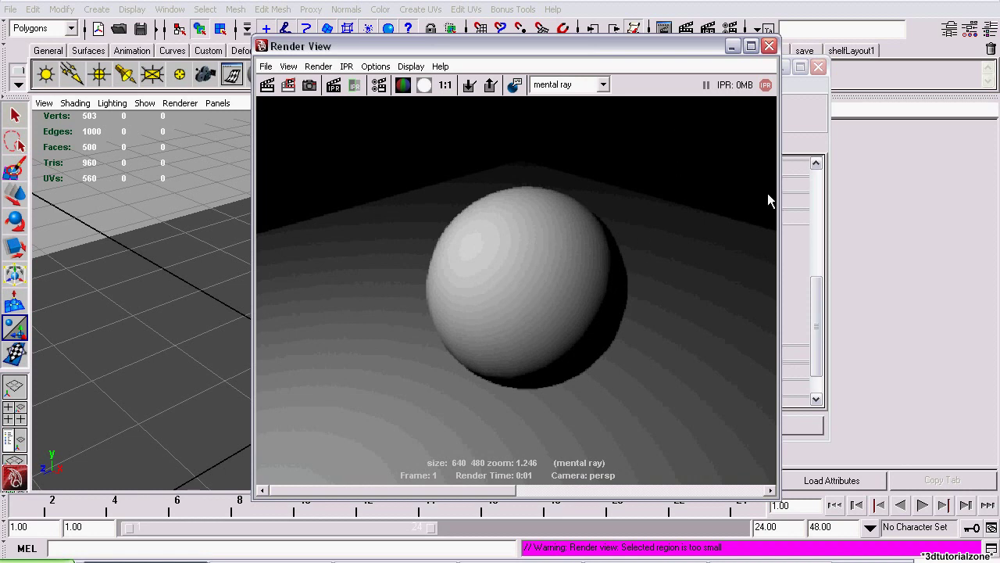
pyautogui.keyDown('alt'); pyautogui.moveTo(742, 214); pyautogui.dragTo(547, 282, button='right'); pyautogui.keyUp('alt')
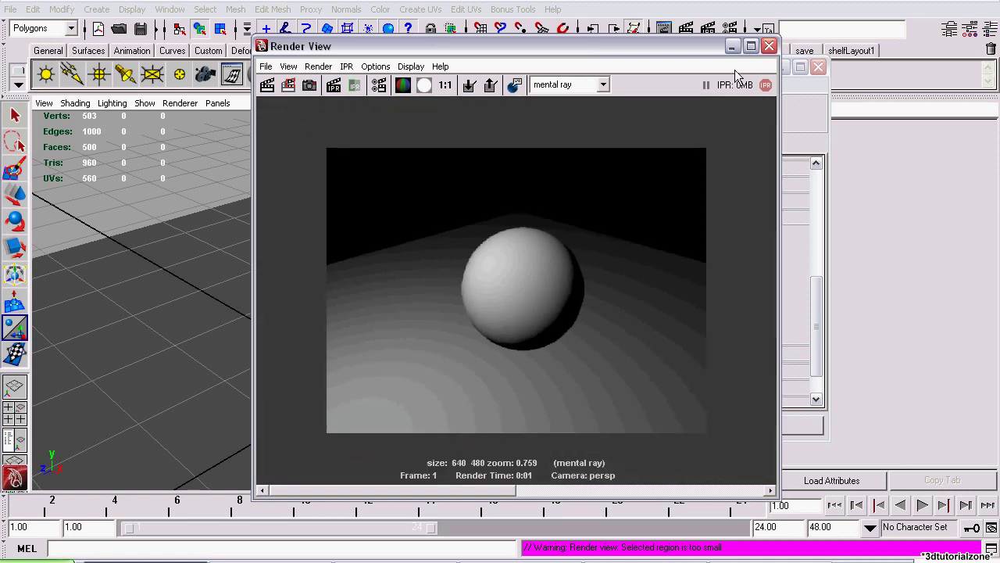
pyautogui.click(770, 47)
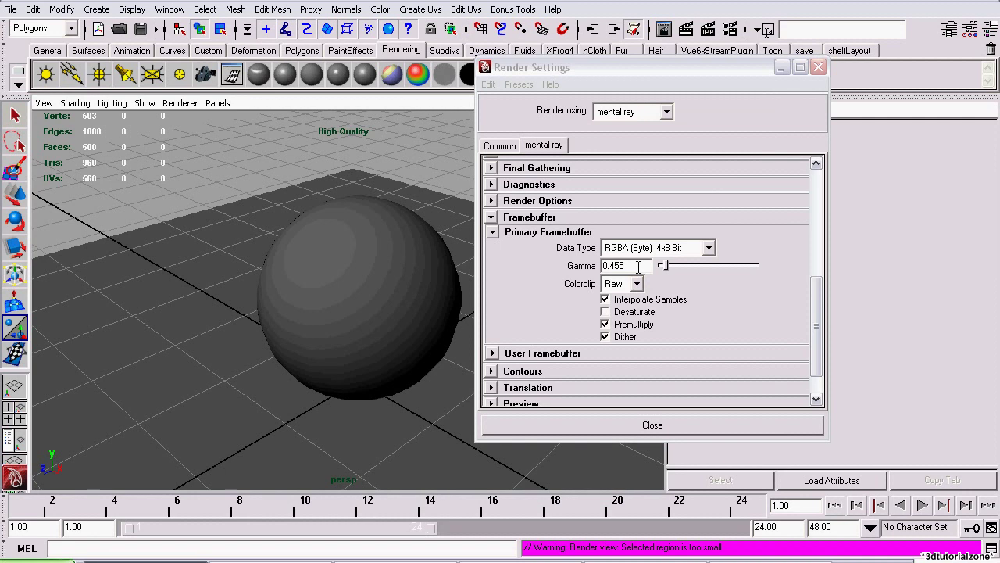
# Reset the mental ray Primary Framebuffer Gamma from 0.455 to 1.
pyautogui.moveTo(638, 265); pyautogui.dragTo(529, 265)
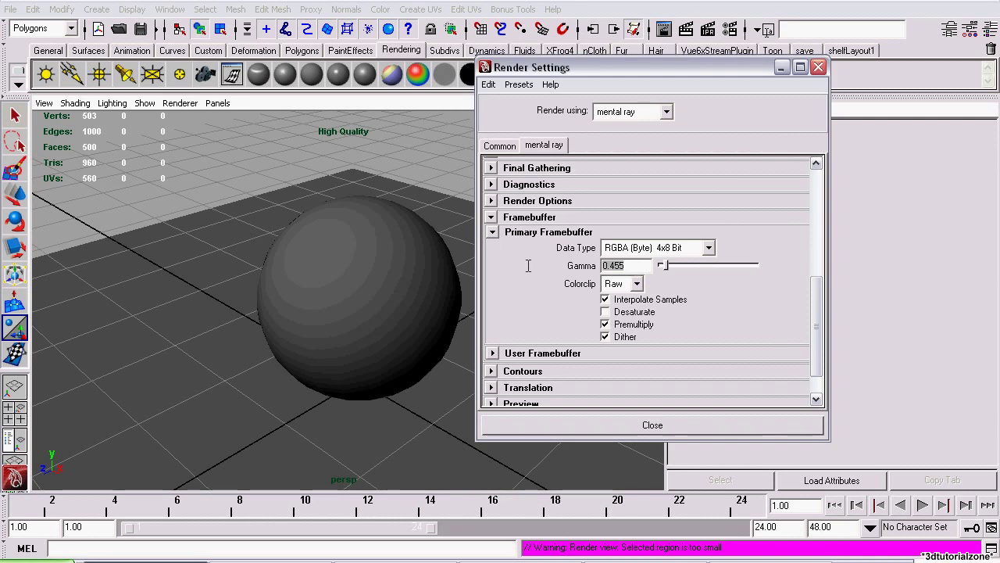
pyautogui.write('1')
pyautogui.press('Return')
# Close Render Settings and select the perspective camera via View > Select Camera.
pyautogui.click(517, 432)
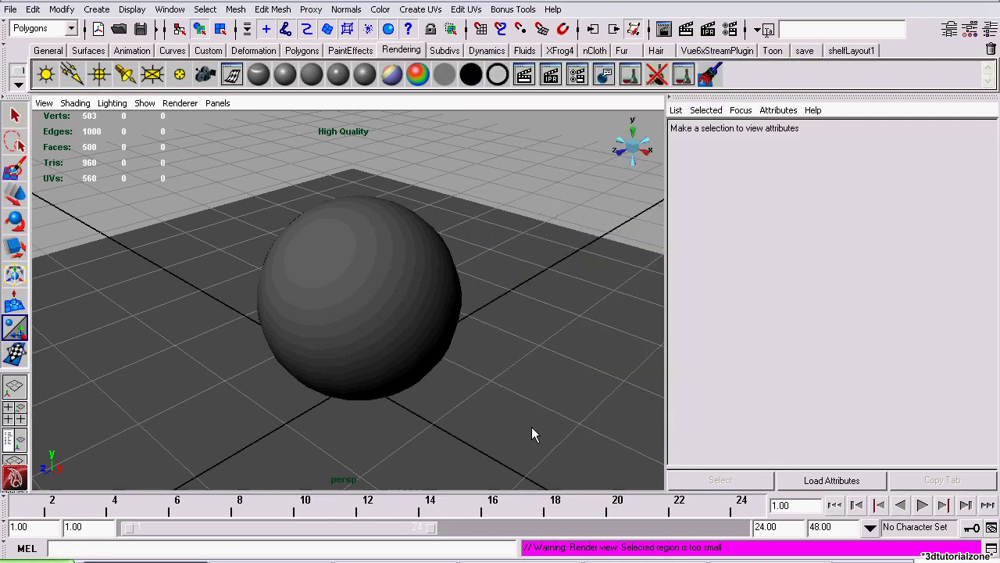
pyautogui.click(43, 104)
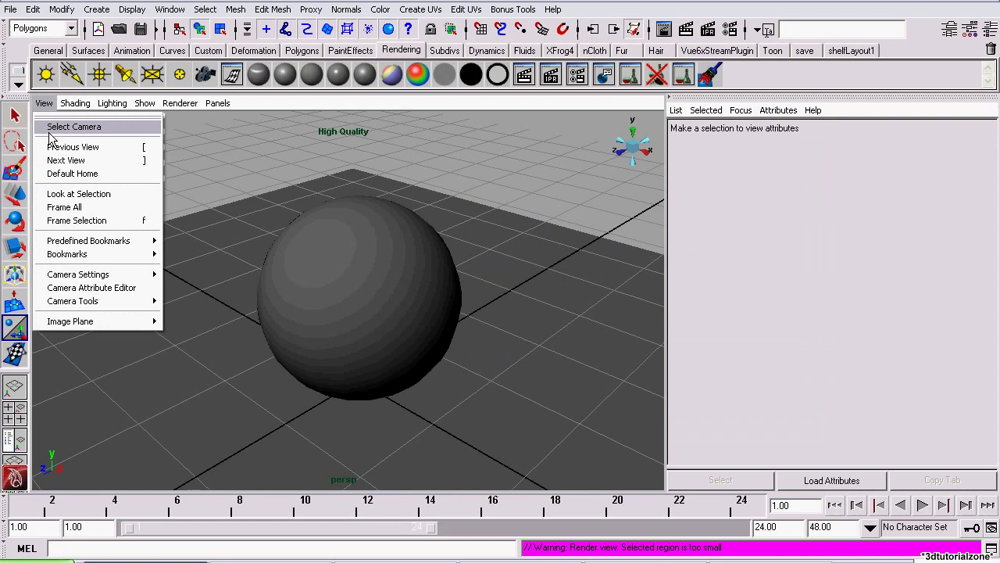
pyautogui.click(51, 128)
# Expand the persp camera's empty mental ray Lens Shaders list in the Attribute Editor.
pyautogui.scroll(4, 898, 332)
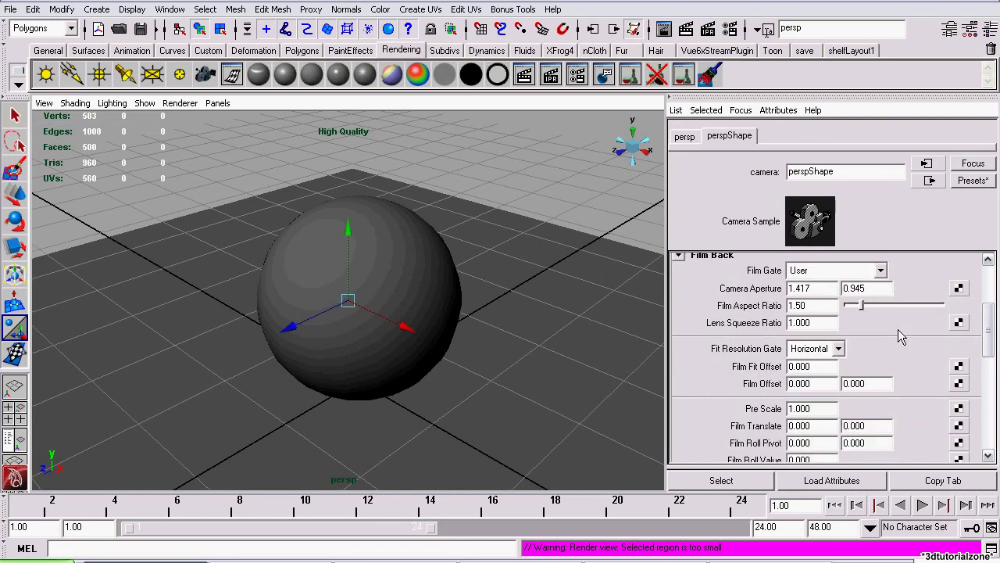
pyautogui.scroll(-8, 898, 328)
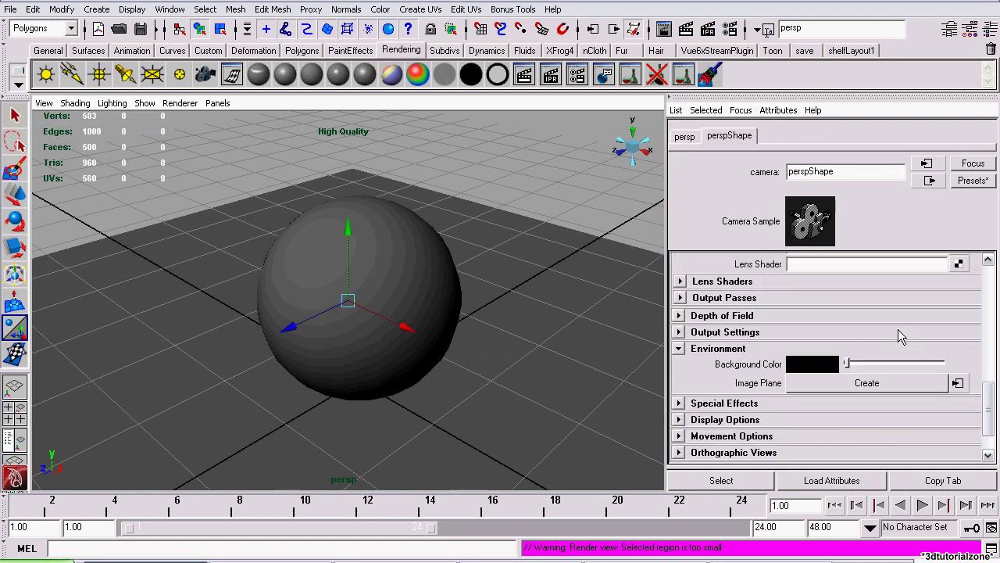
pyautogui.scroll(2, 898, 374)
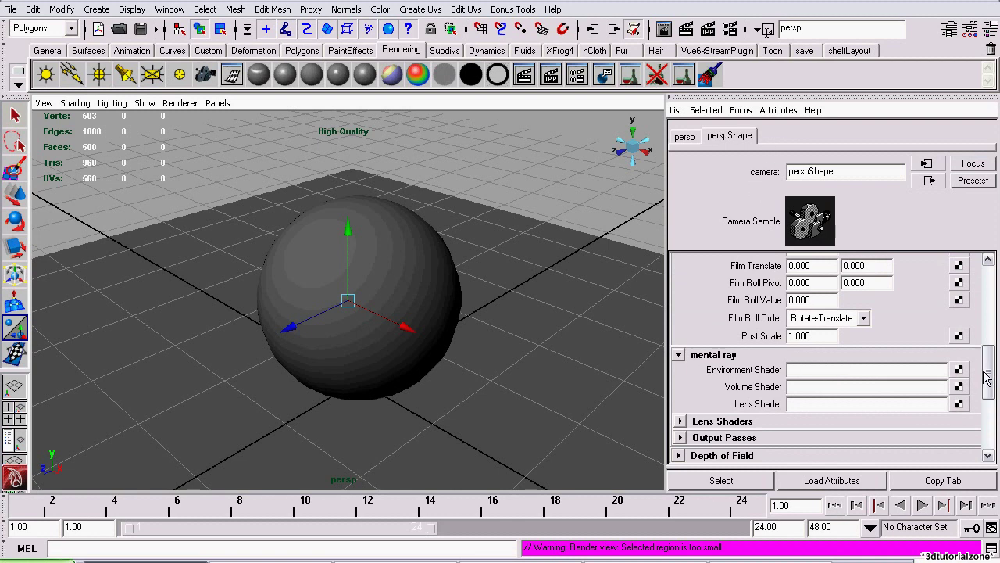
pyautogui.moveTo(989, 386); pyautogui.dragTo(990, 397)
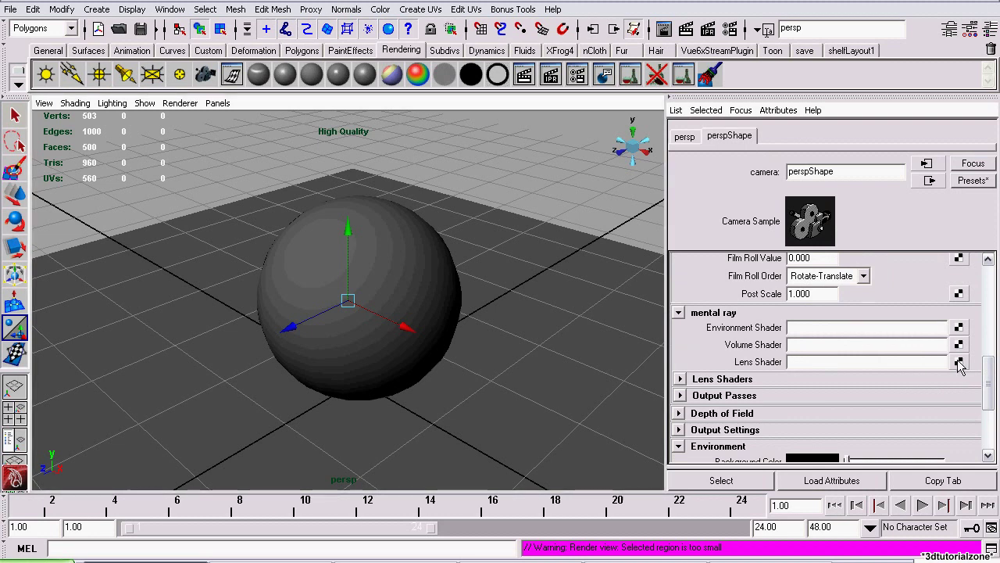
pyautogui.scroll(-3, 698, 330)
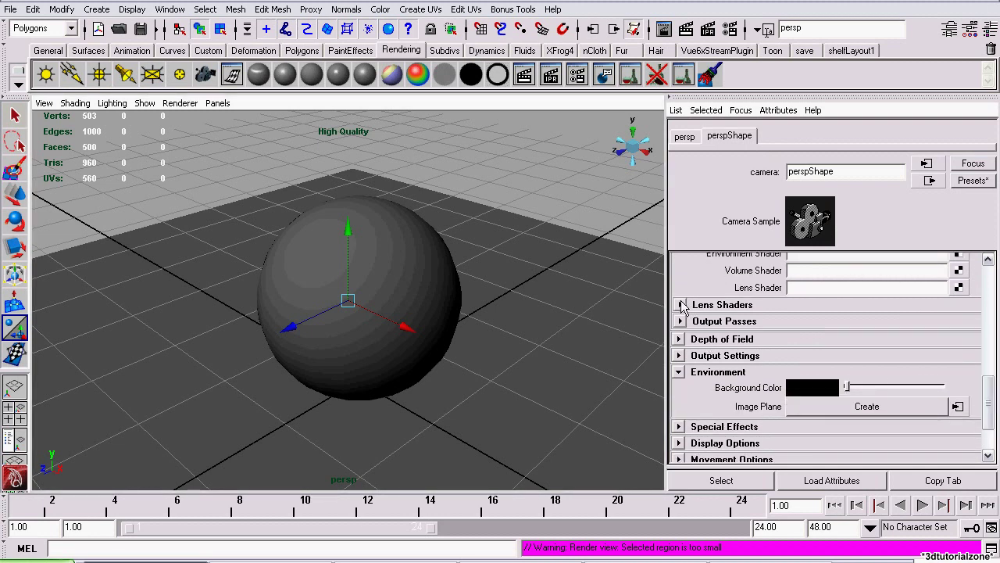
pyautogui.click(680, 304)
pyautogui.scroll(-2, 988, 388)
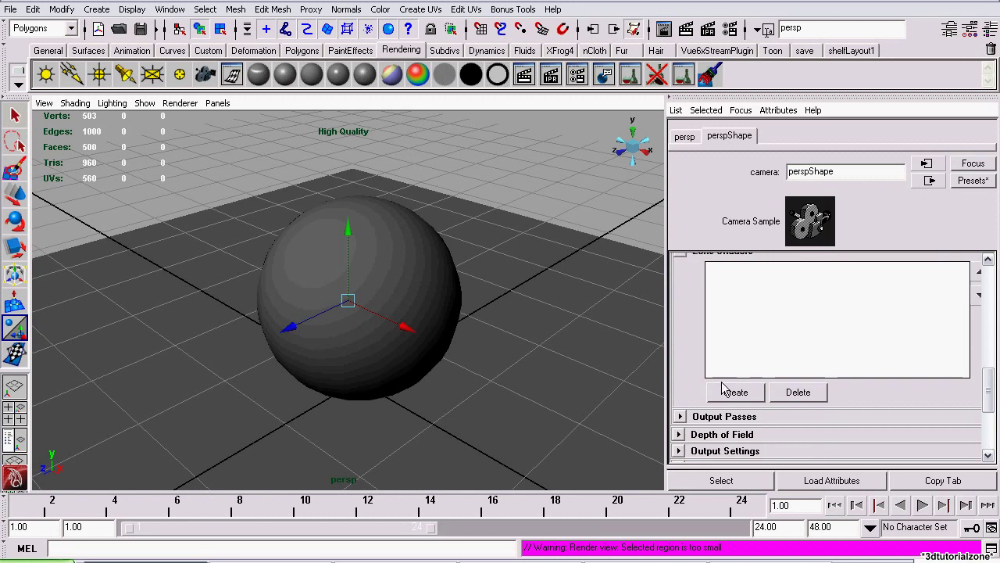
pyautogui.scroll(1, 730, 390)
# Create a mia_exposure_simple lens shader for the persp camera and check its 2.200 Gamma.
pyautogui.click(742, 419)
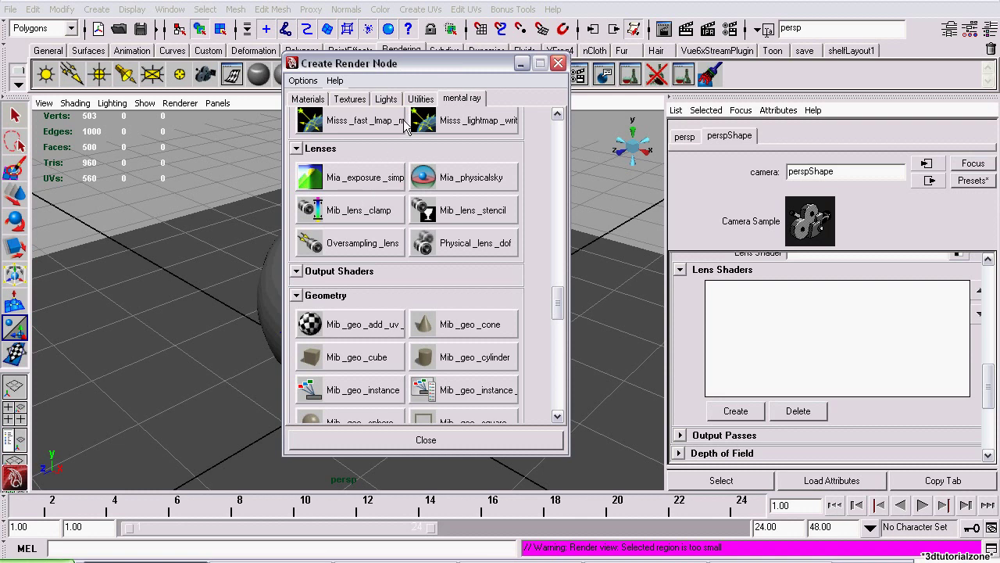
pyautogui.click(341, 183)
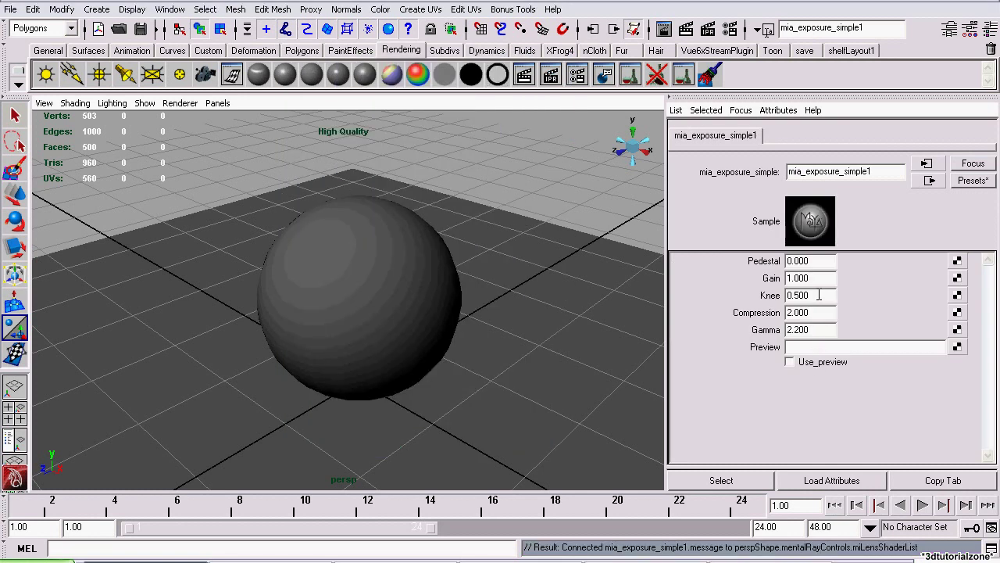
pyautogui.moveTo(817, 330); pyautogui.dragTo(761, 333)
pyautogui.click(811, 330)
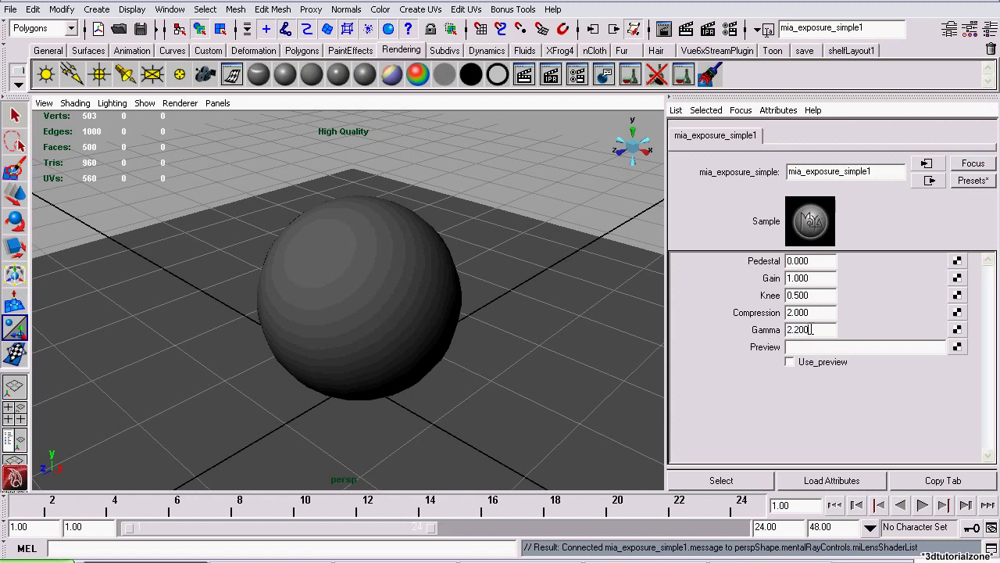
pyautogui.click(686, 29)
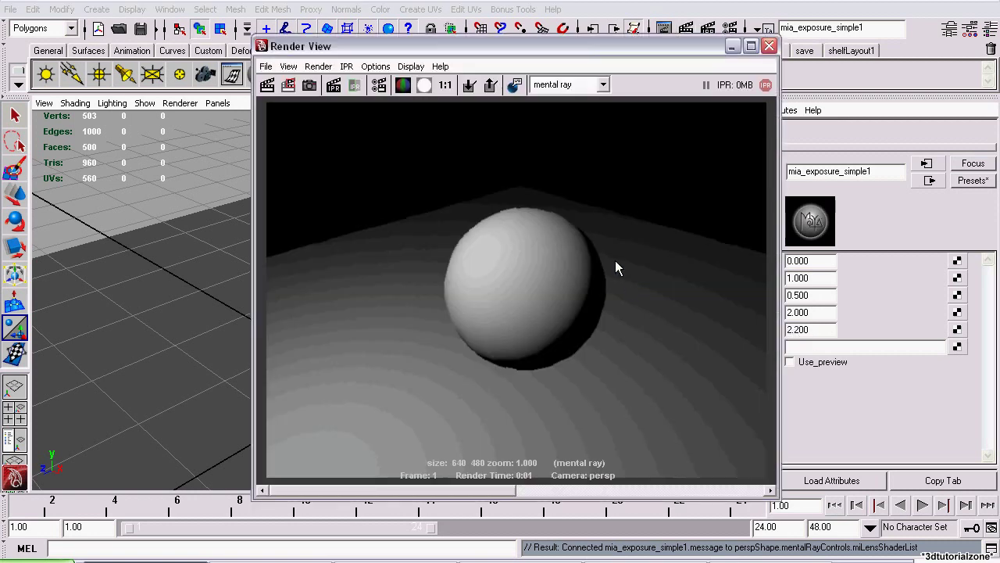
pyautogui.click(613, 258)
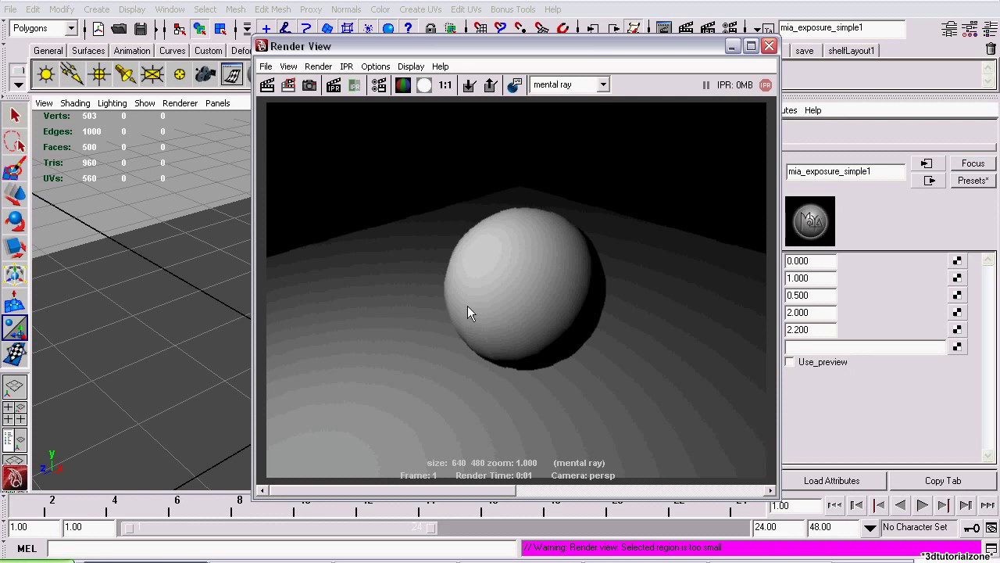
pyautogui.click(769, 46)
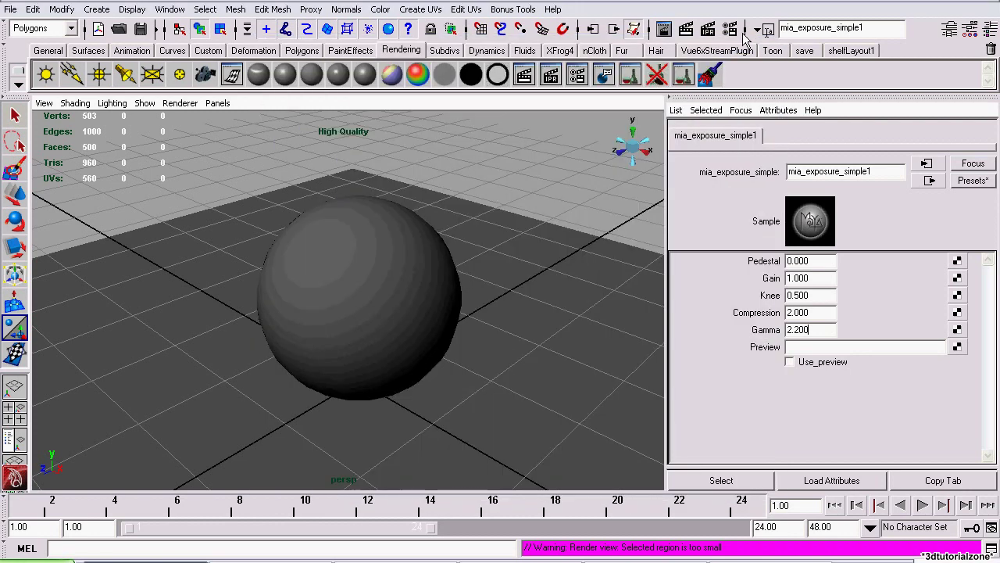
# Reopen Render Settings beside the shader attributes, showing Primary Framebuffer Gamma at 1.000.
pyautogui.click(730, 32)
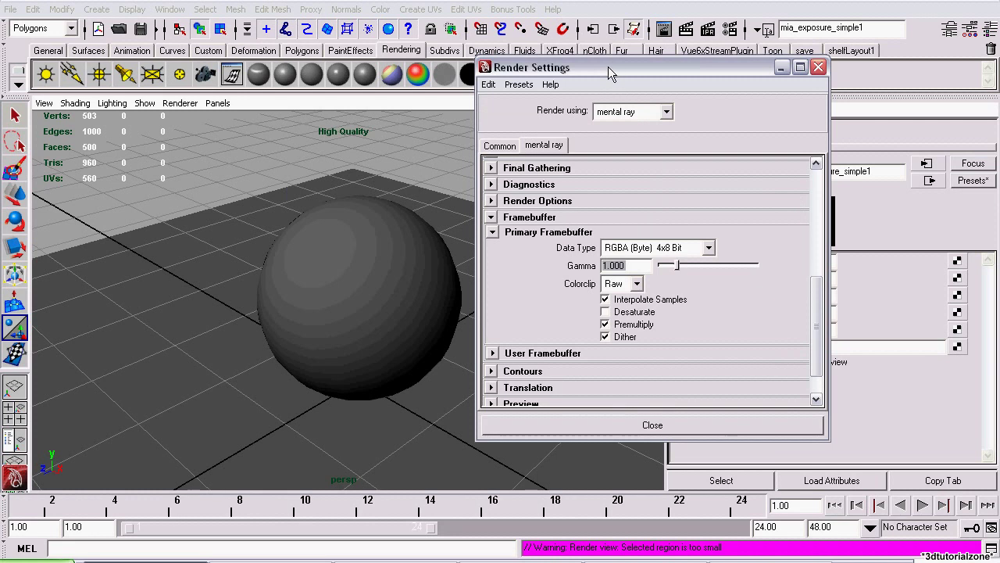
pyautogui.moveTo(608, 66); pyautogui.dragTo(408, 54)
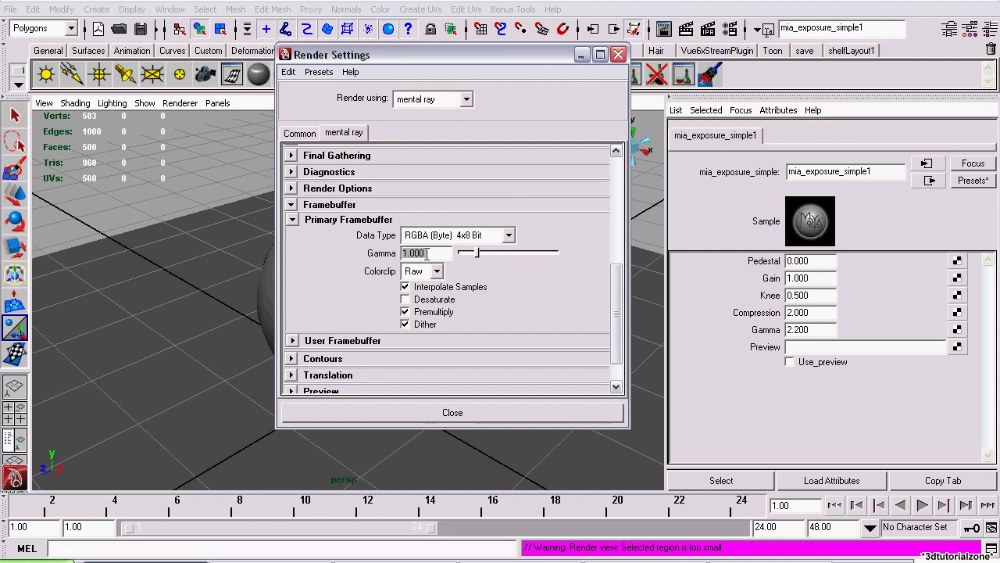
pyautogui.click(427, 253)
pyautogui.click(427, 253)
pyautogui.click(437, 253)
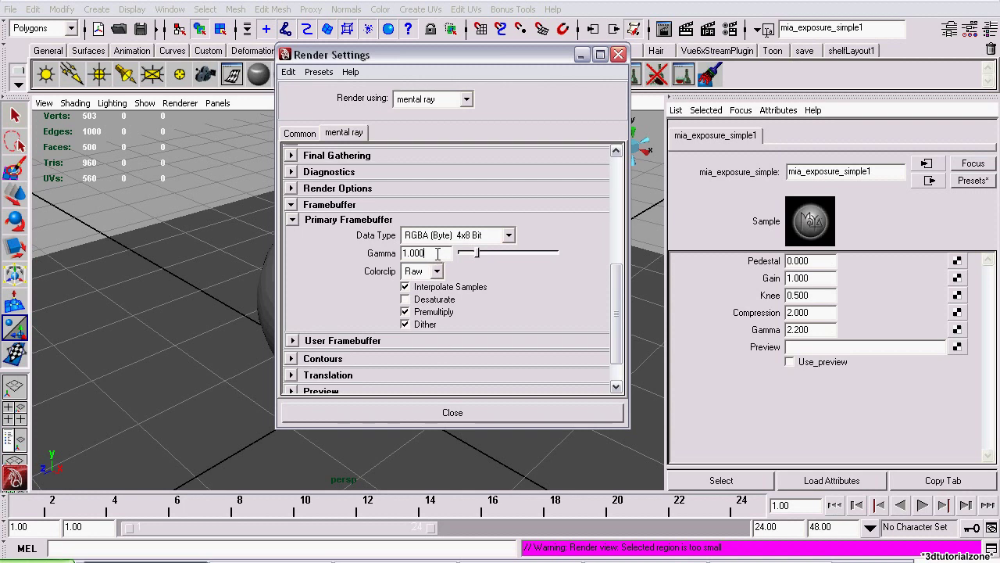